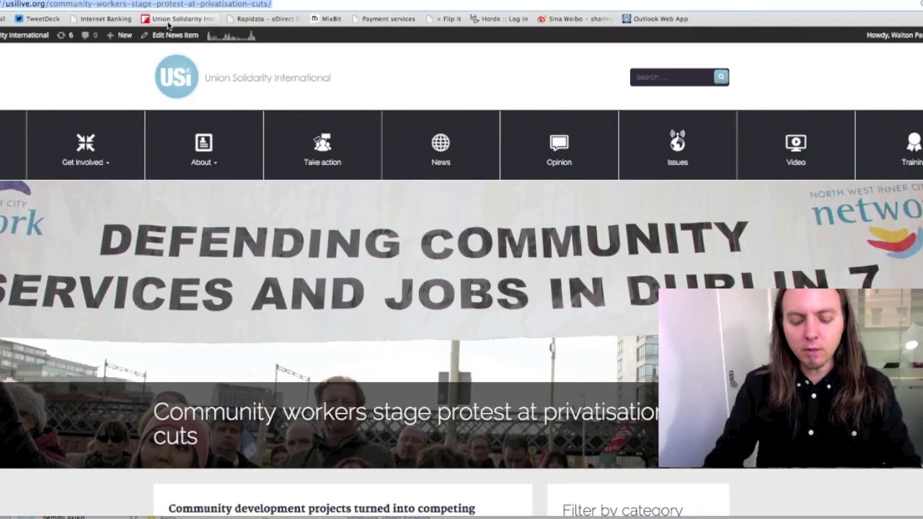
- Copy the usilive.org address of the 'Community workers stage protest at privatisation & cuts' article
left_click(231, 129)
scroll(142, 230, "down", 10)
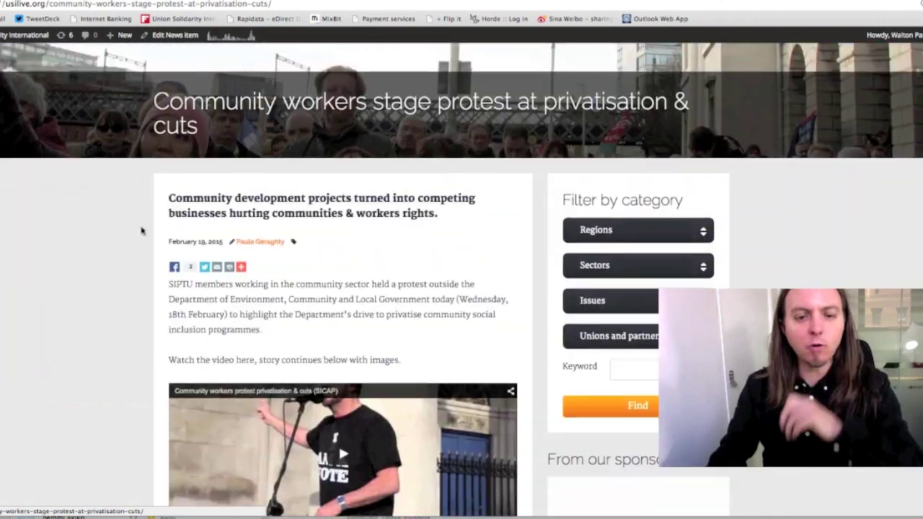
scroll(158, 222, "up", 10)
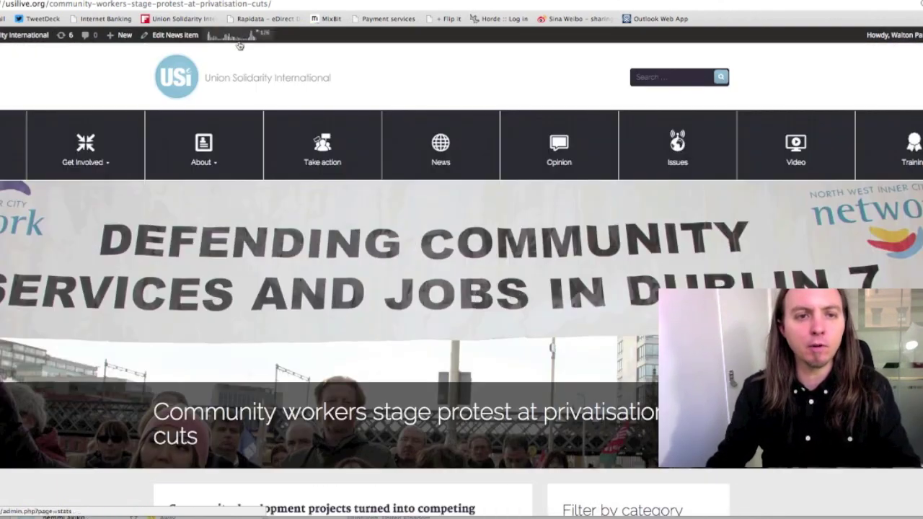
left_click(274, 4)
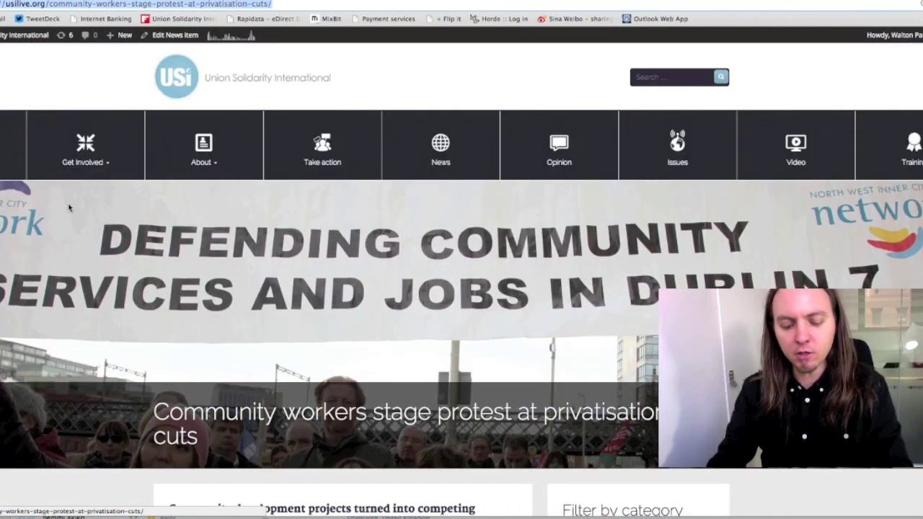
scroll(85, 267, "down", 15)
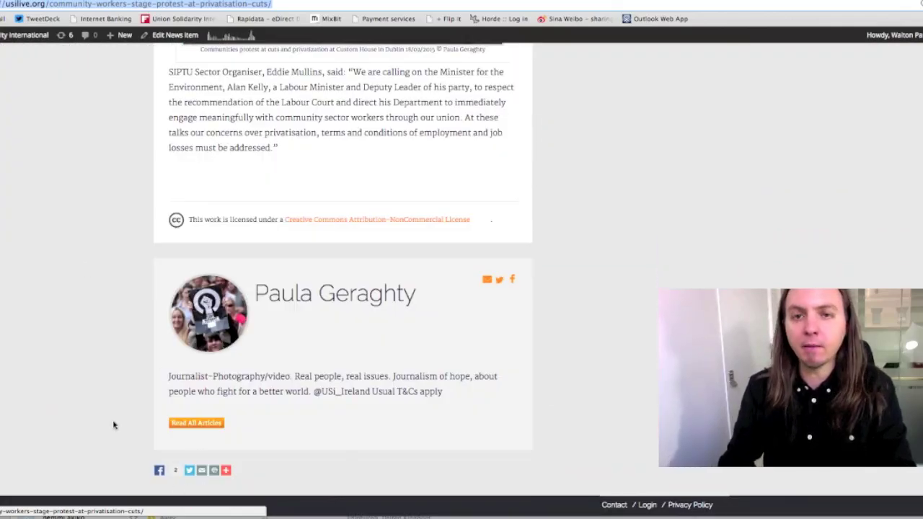
key("Return")
left_click(273, 5)
key("super+c")
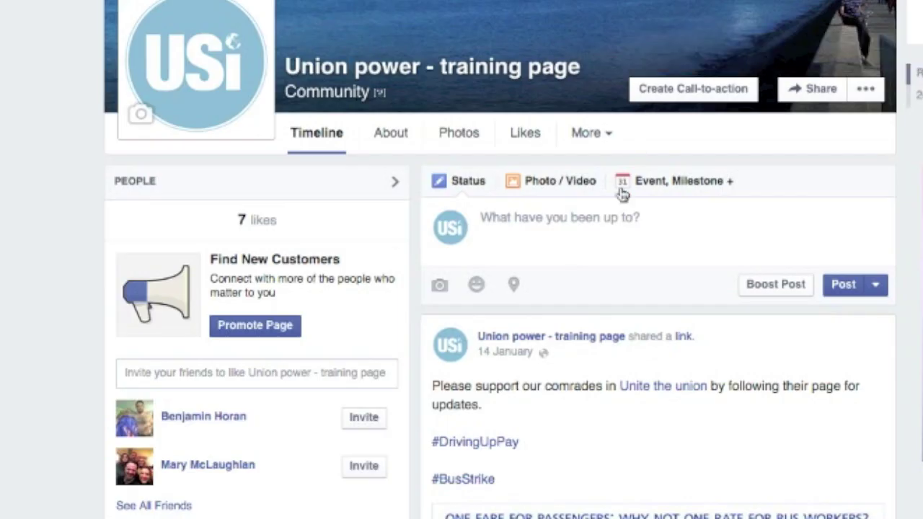
- Paste the usilive.org article link into a new Union power - training page post and publish it
left_click(474, 323)
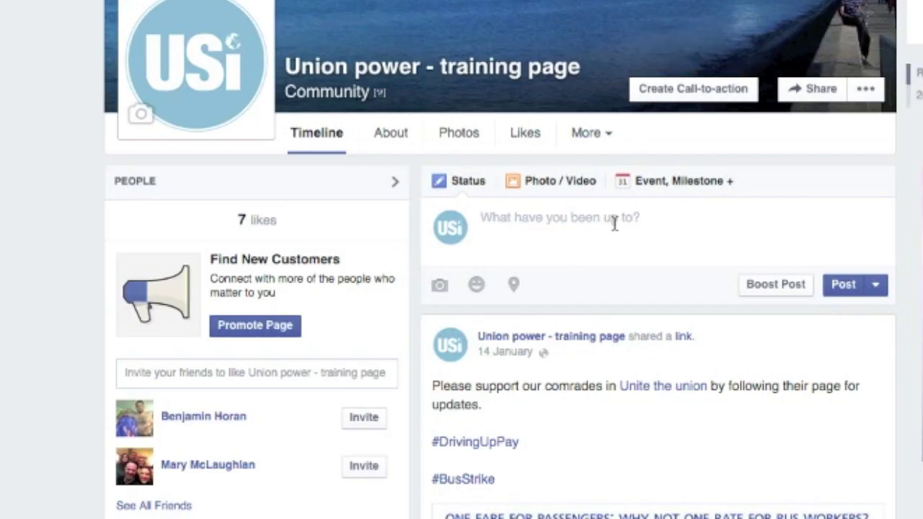
key("super+v")
scroll(915, 215, "down", 3)
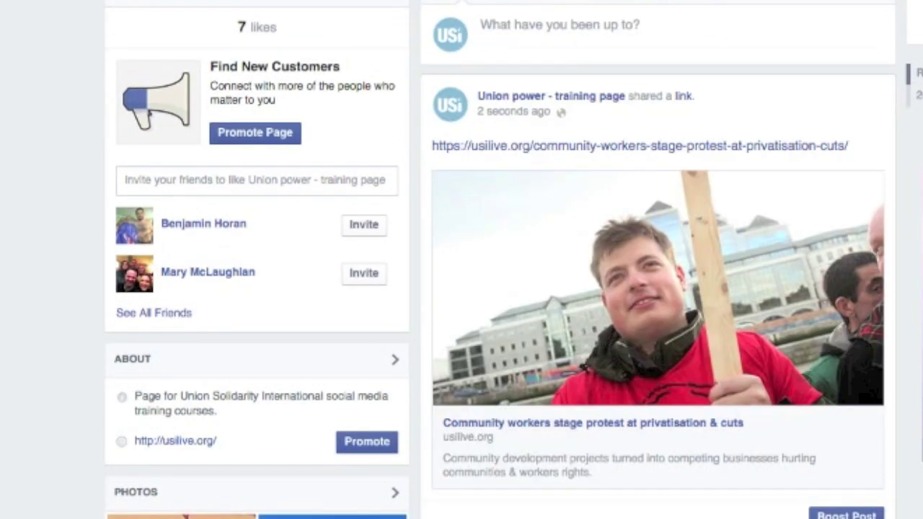
scroll(658, 289, "down", 3)
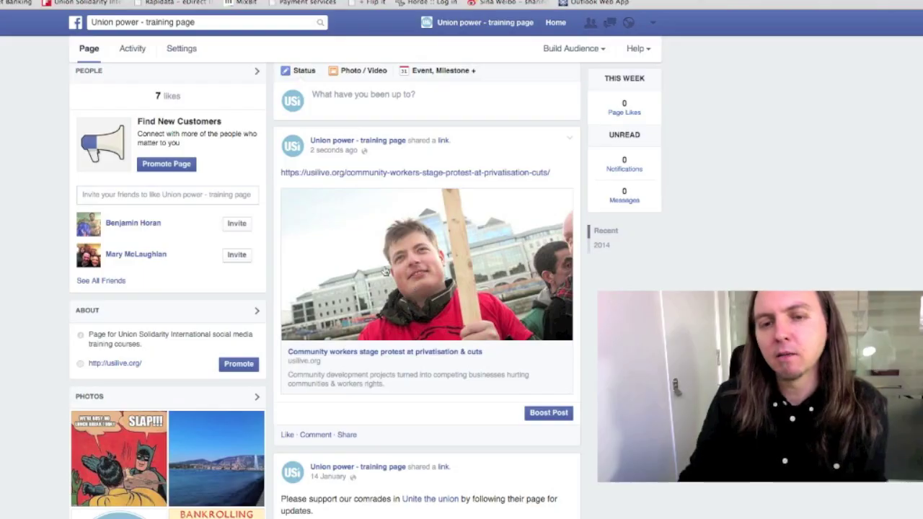
left_click(385, 270)
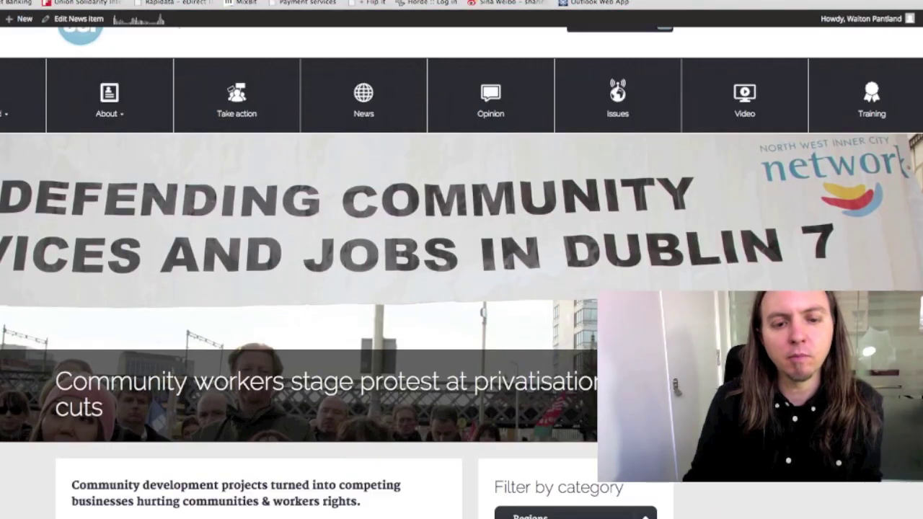
scroll(462, 289, "down", 20)
scroll(462, 288, "up", 10)
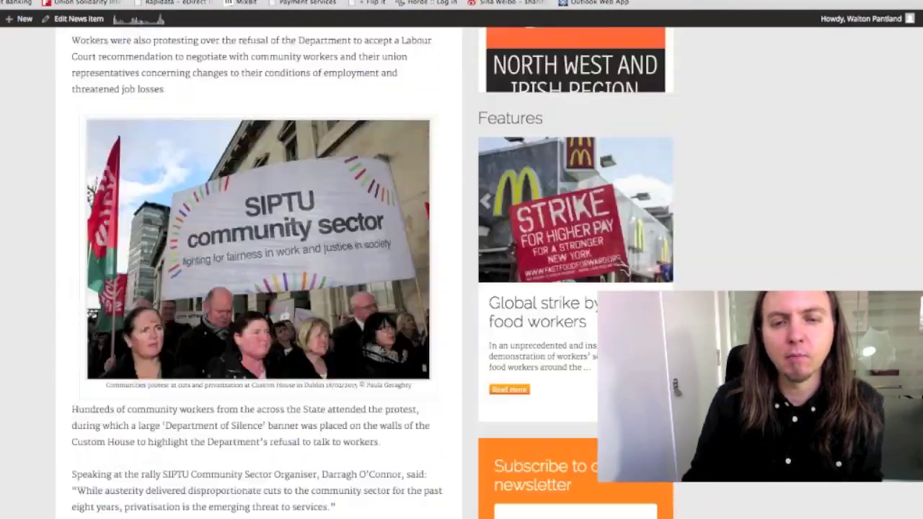
scroll(462, 289, "up", 10)
key("super+w")
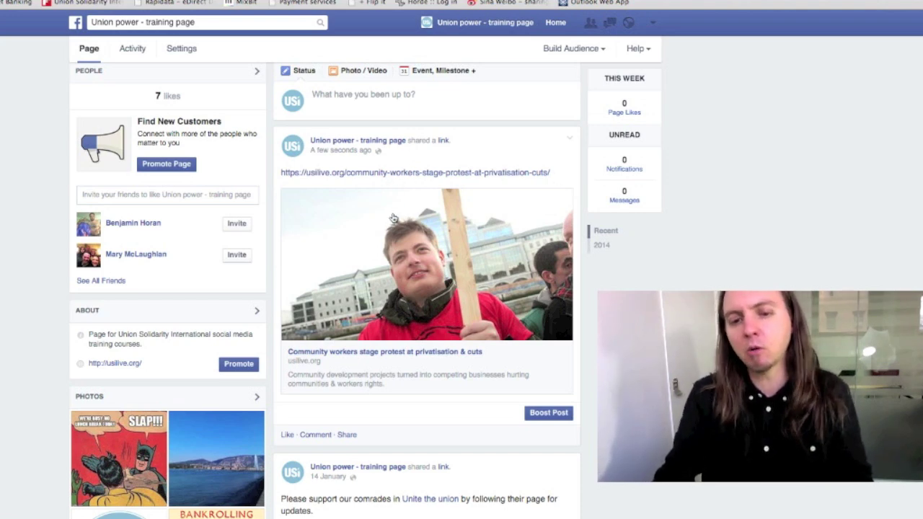
scroll(394, 218, "down", 5)
scroll(393, 218, "up", 6)
scroll(393, 218, "up", 2)
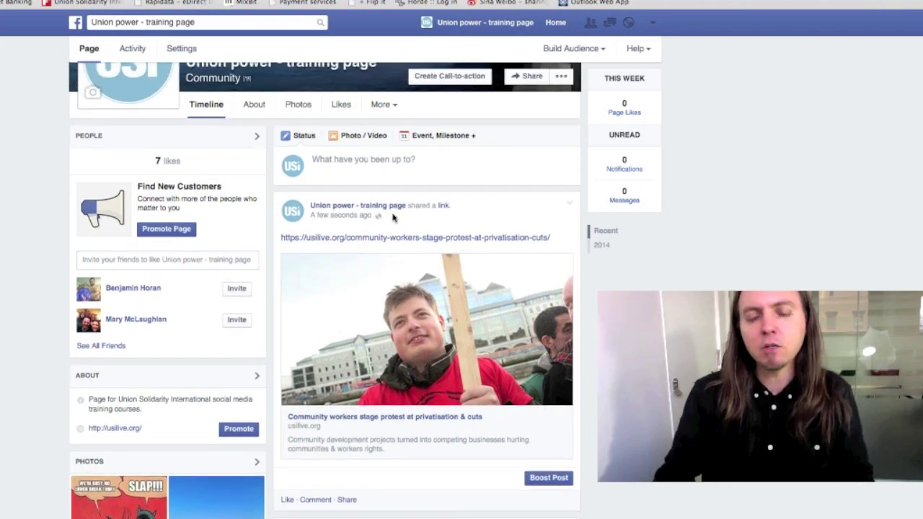
mouse_move(381, 218)
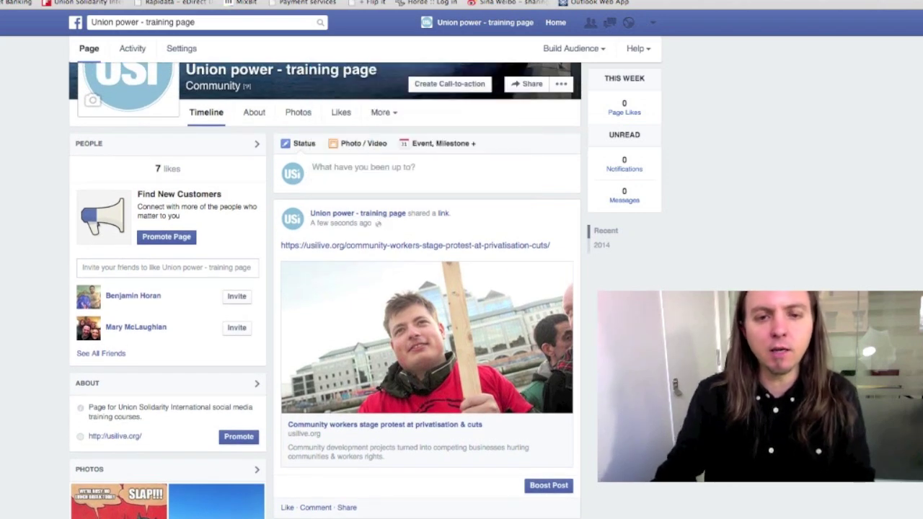
scroll(381, 218, "up", 3)
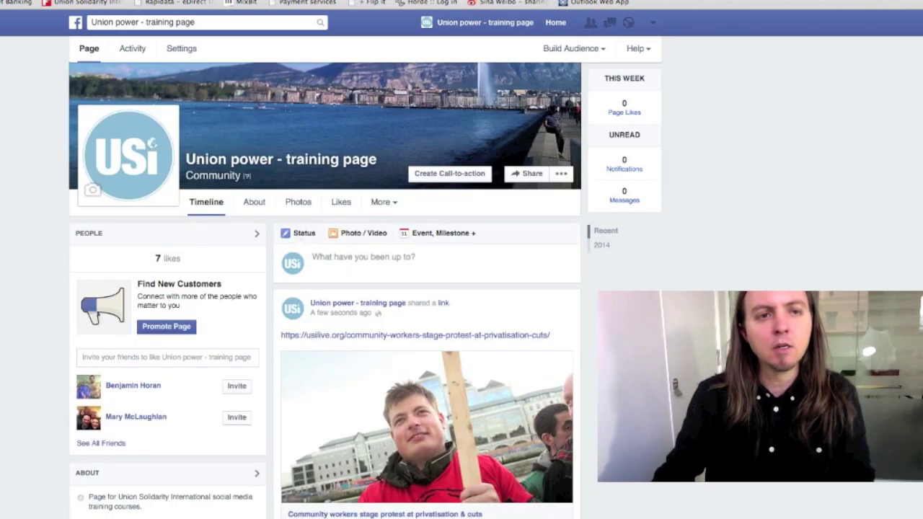
left_click(414, 335)
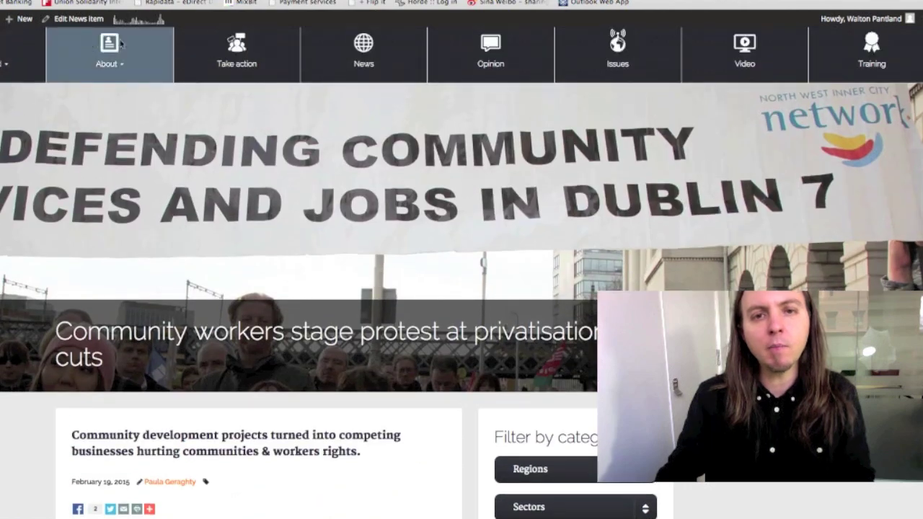
key("alt+Left")
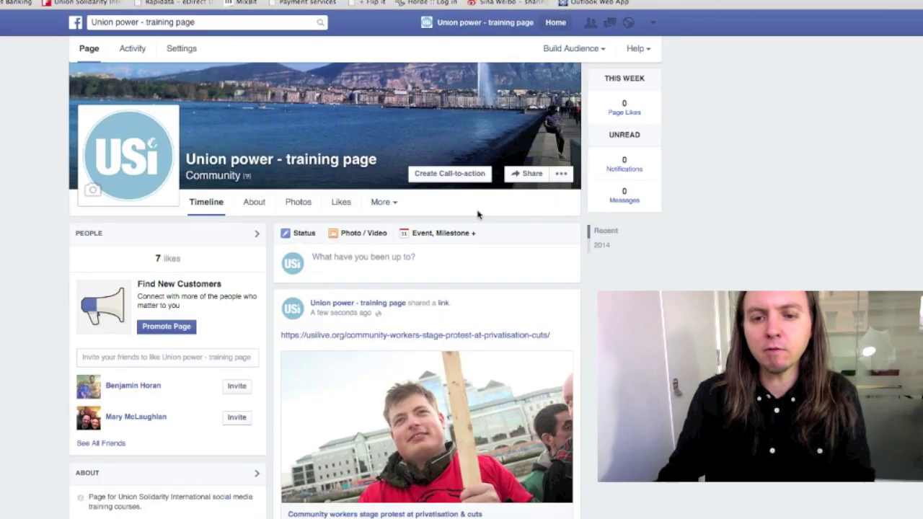
- Paste the article link into a new page post and cancel choosing a replacement preview image
left_click(404, 258)
key("super+v")
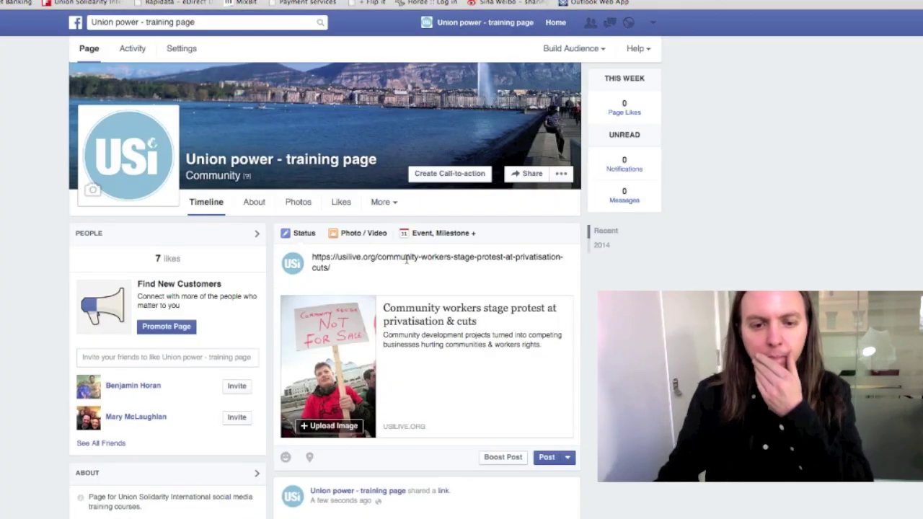
scroll(660, 248, "down", 2)
scroll(659, 249, "down", 1)
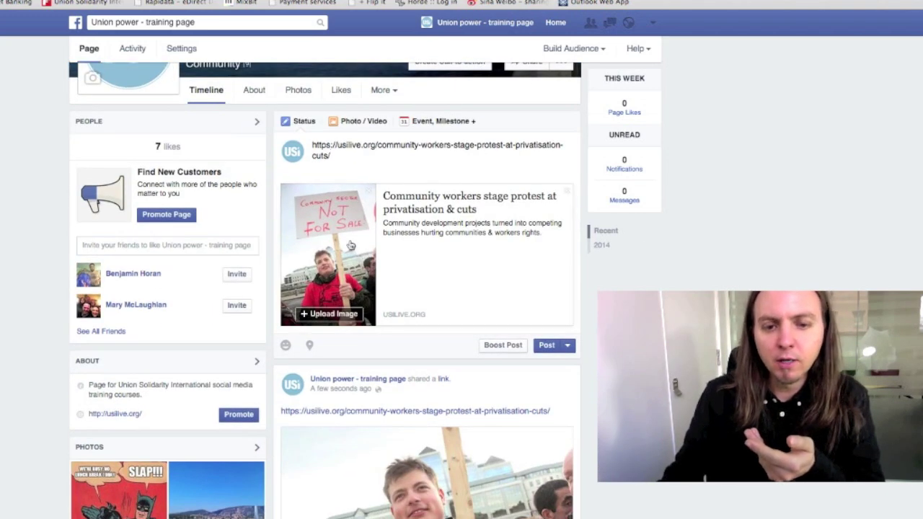
left_click(324, 319)
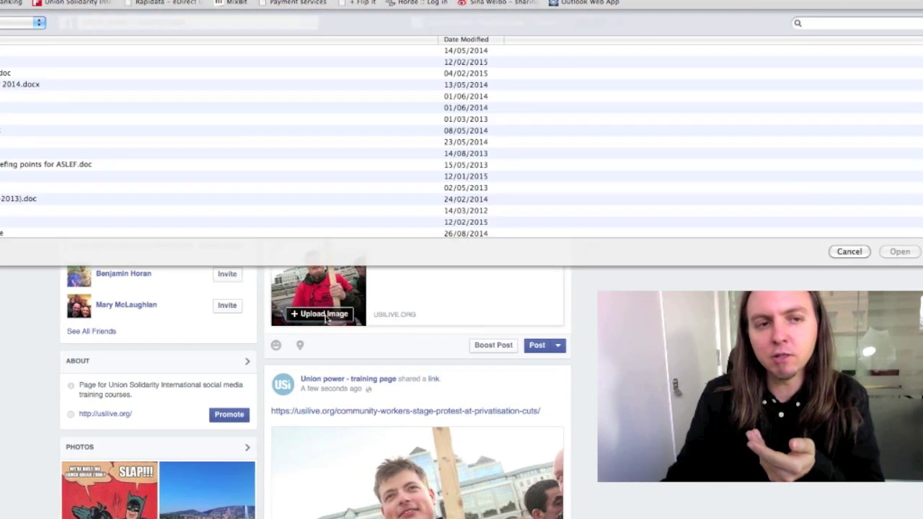
left_click(849, 252)
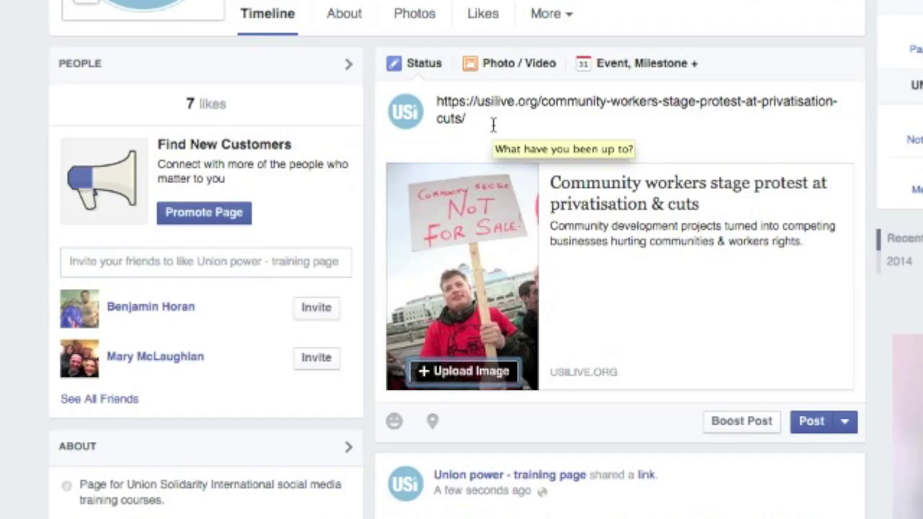
- Delete the pasted usilive.org address from the post text, leaving only its preview card
left_click(495, 125)
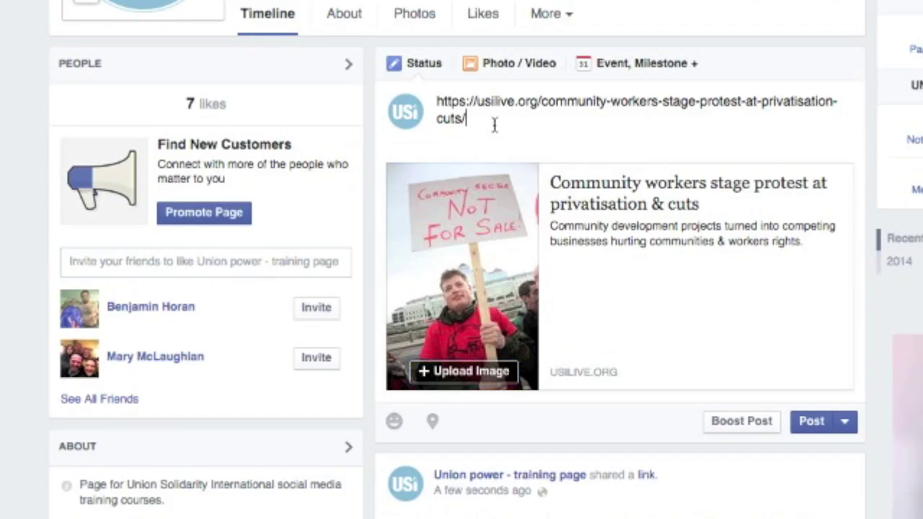
left_click_drag(472, 118, 431, 99)
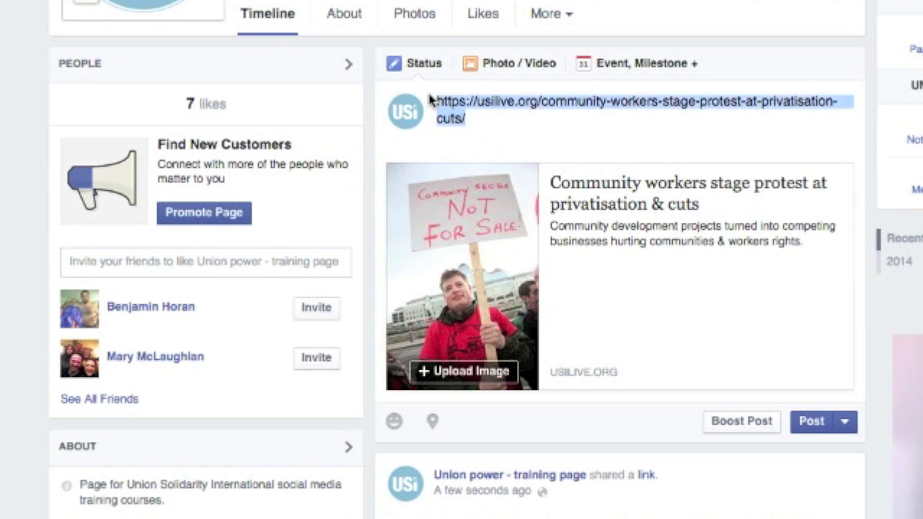
key("BackSpace")
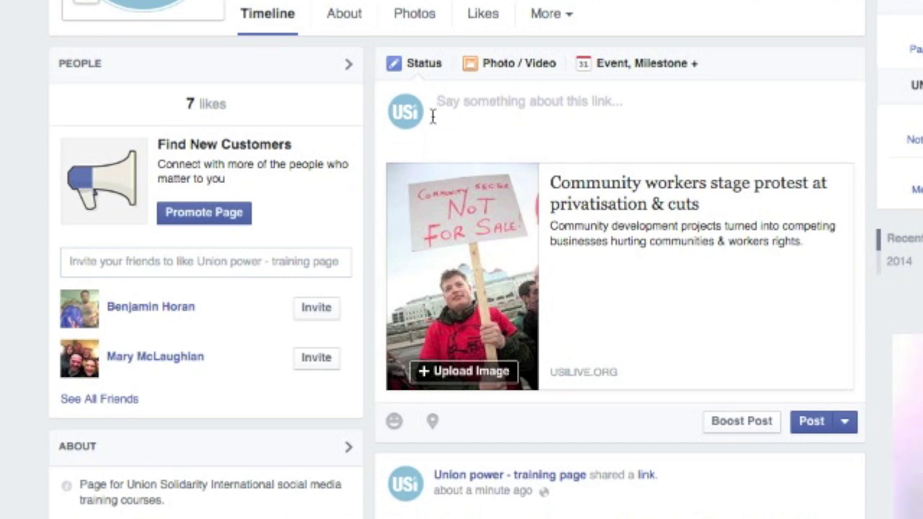
- Write 'Solidarity with SIPTU members protesting against cuts.' tagging SIPTU, with #OneUniteVoice on the next line
type("Solidarity with @")
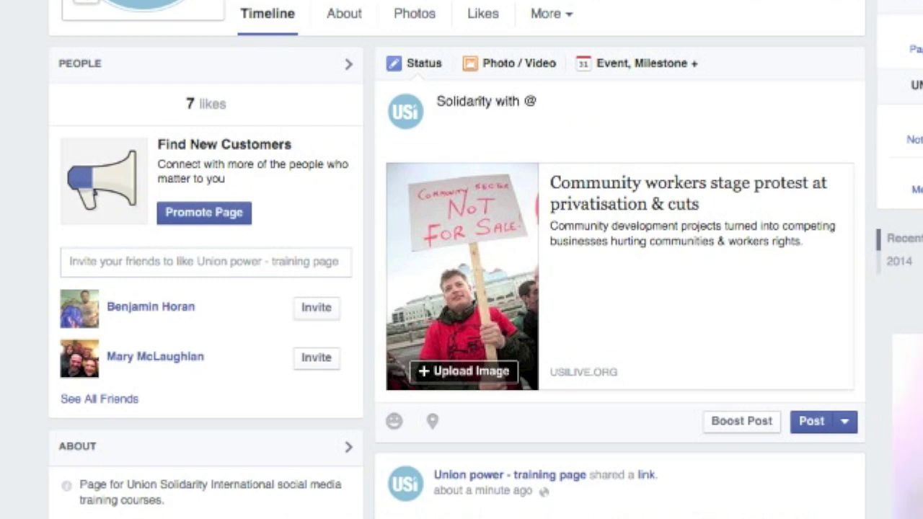
type("sipt")
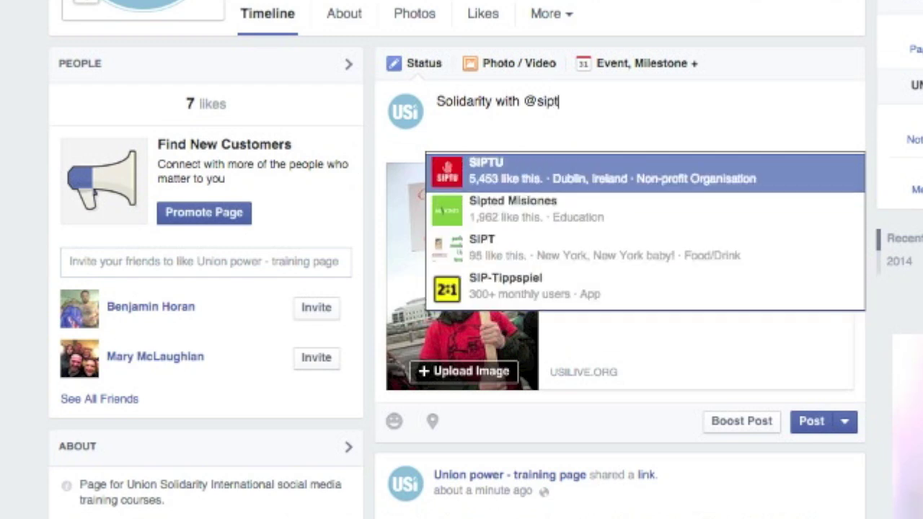
left_click(501, 178)
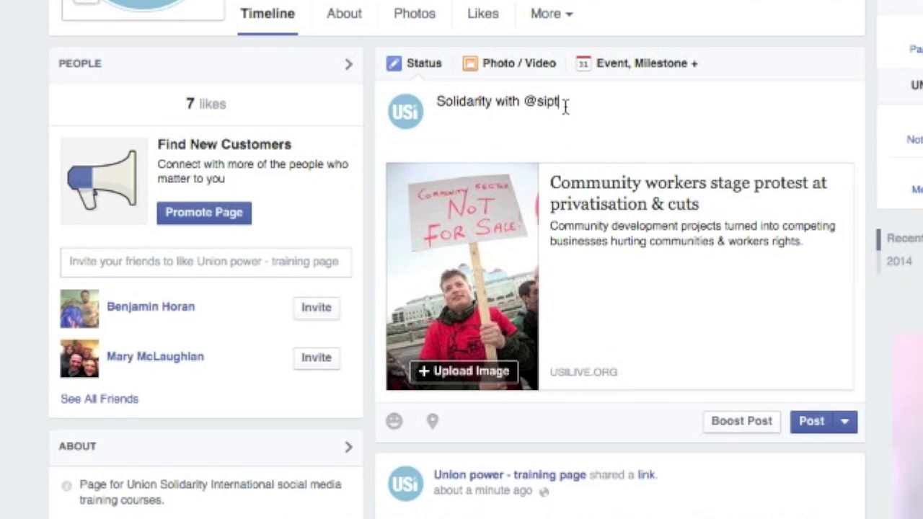
type("u")
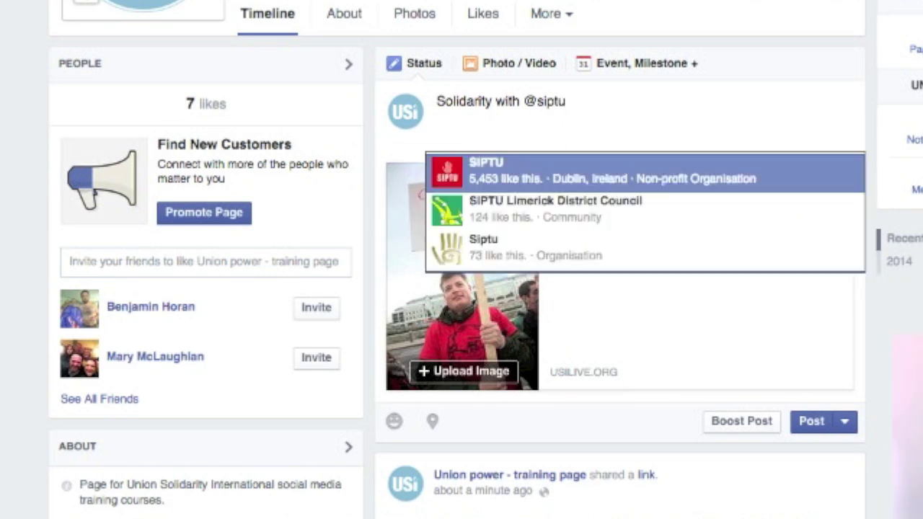
left_click(566, 179)
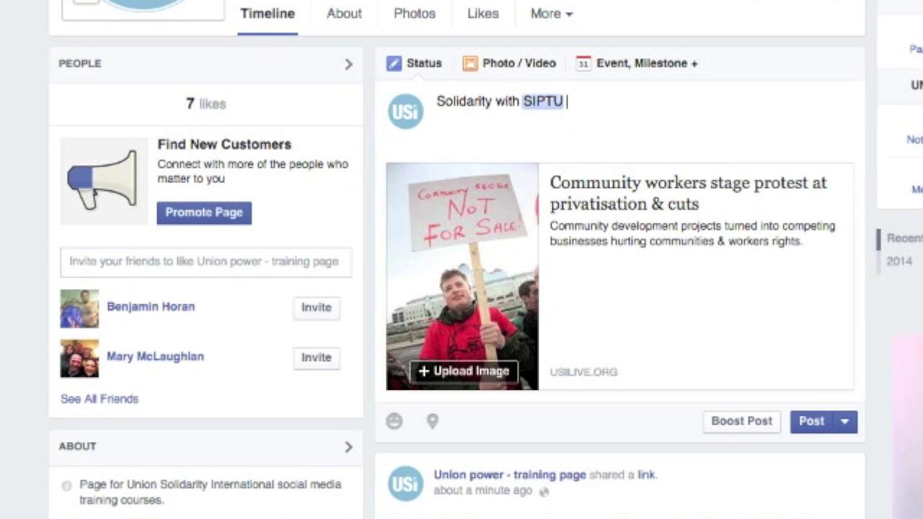
type("members pro")
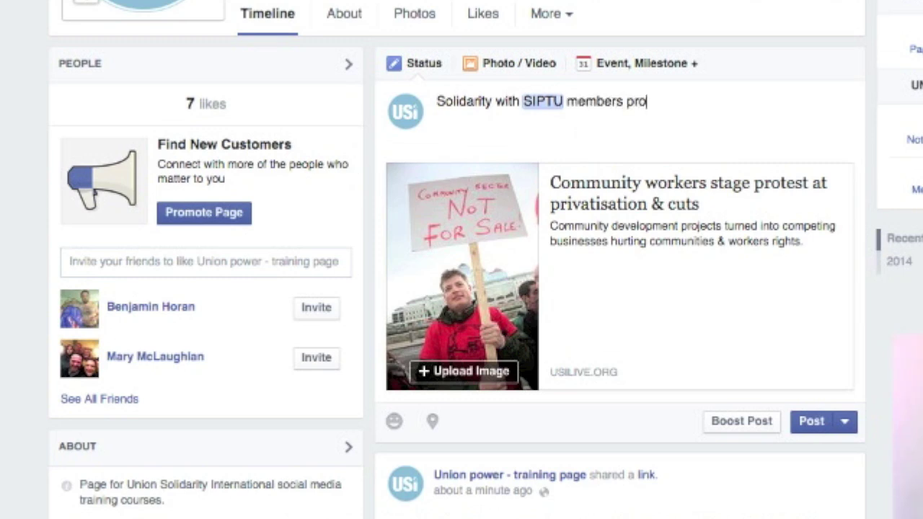
type("testing against cuts.")
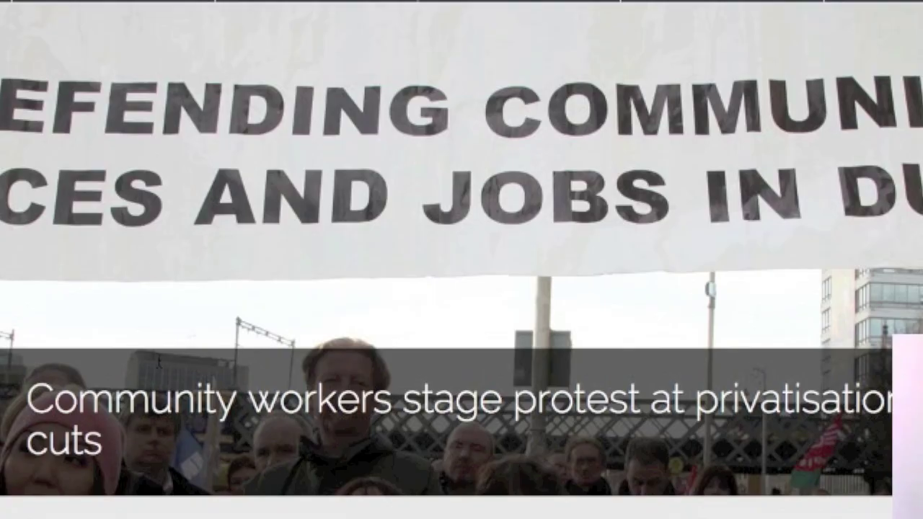
scroll(154, 427, "down", 15)
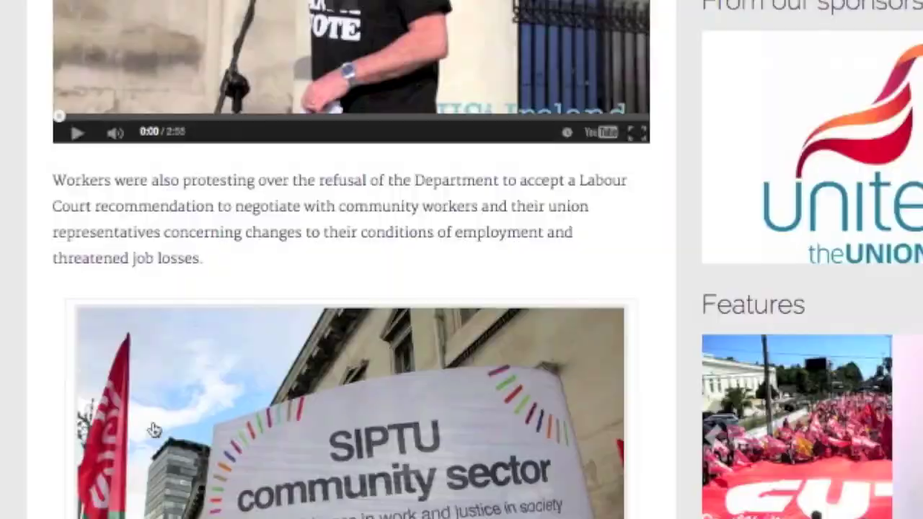
scroll(153, 428, "down", 14)
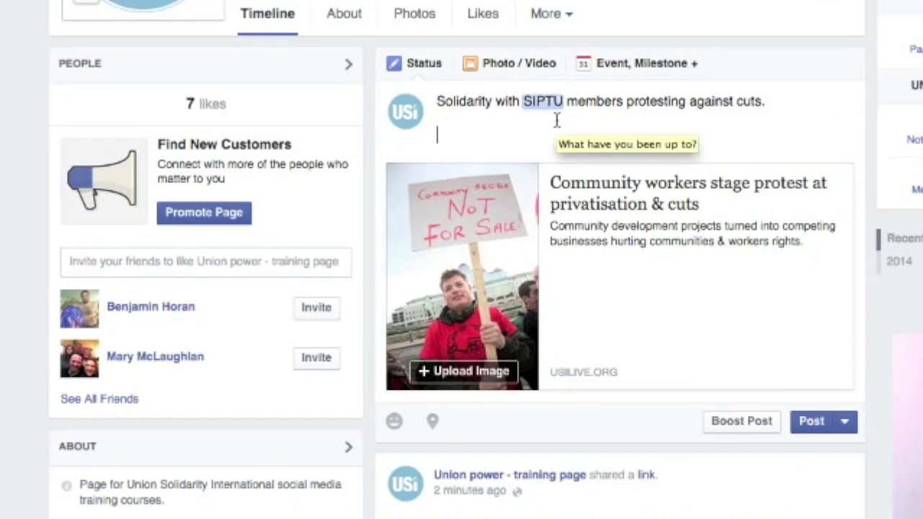
type("#")
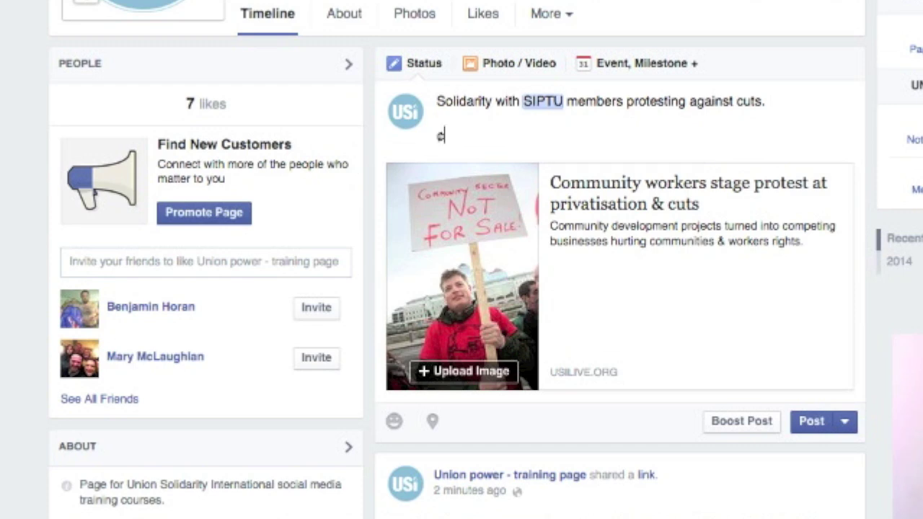
type("One")
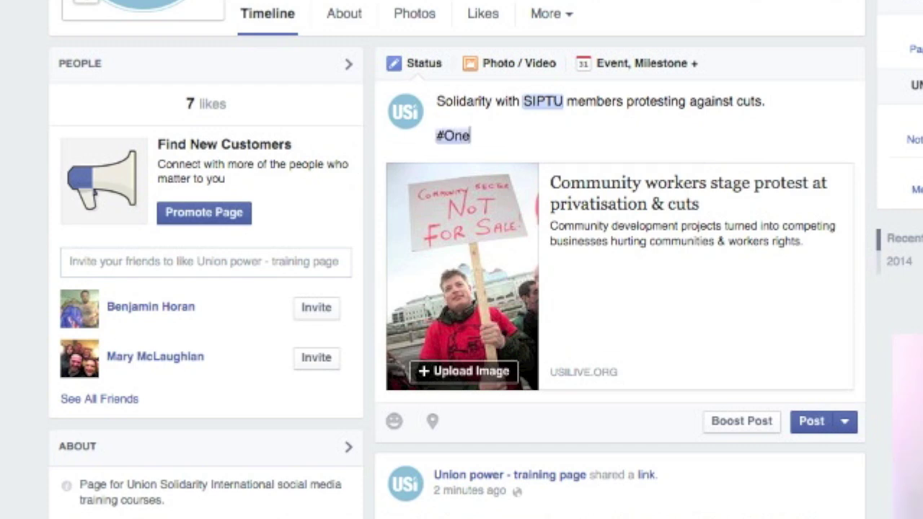
type("Unite")
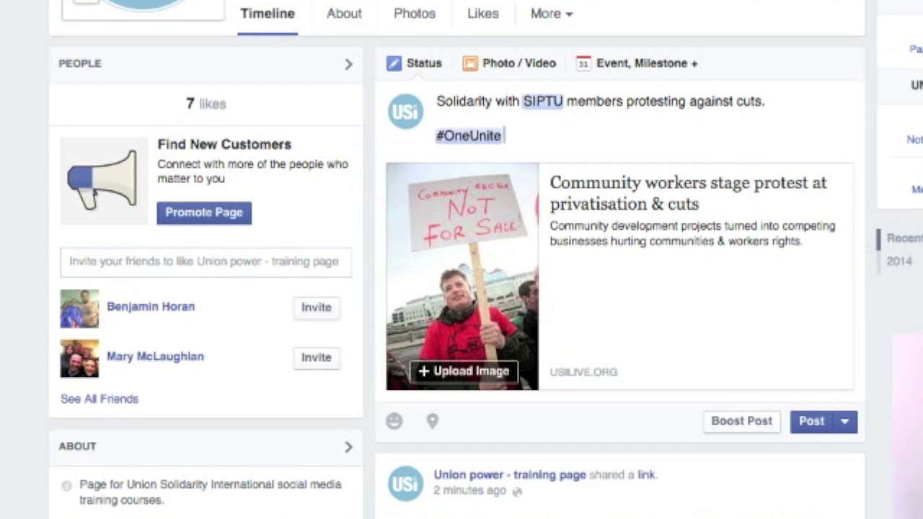
type("Voice")
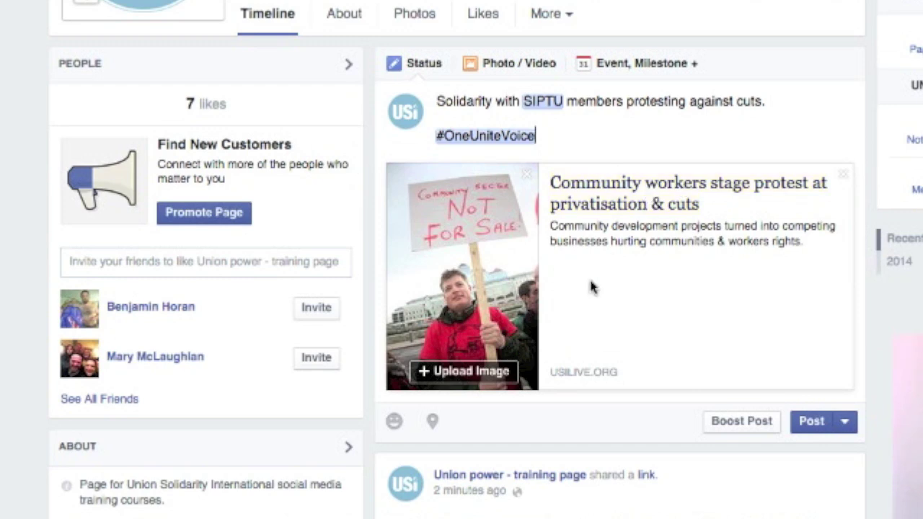
- Change the link preview headline to 'SIPTU members stand up for communities'
left_click(698, 208)
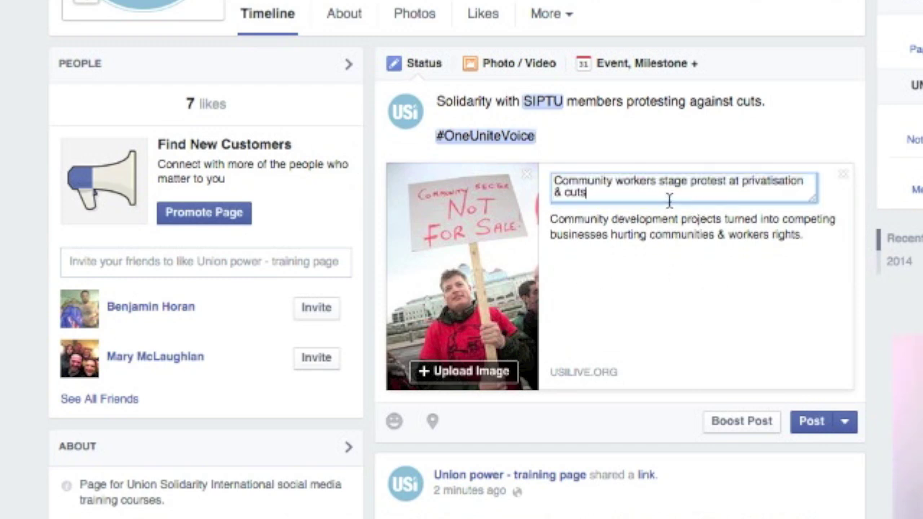
type("S")
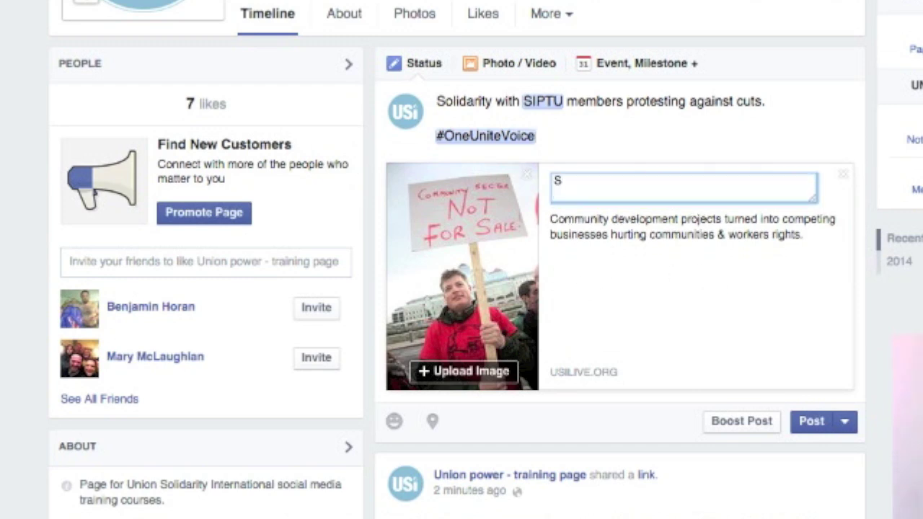
type("SIPTU members stand up for")
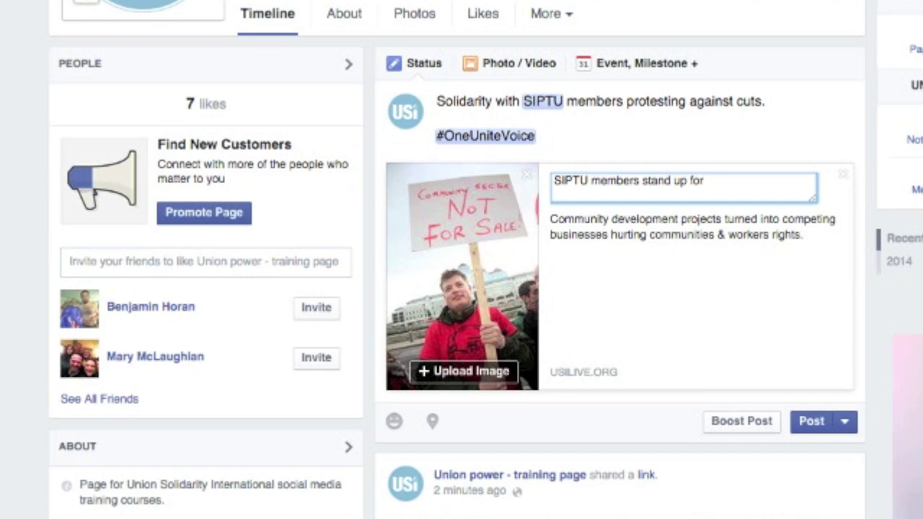
type(" communities")
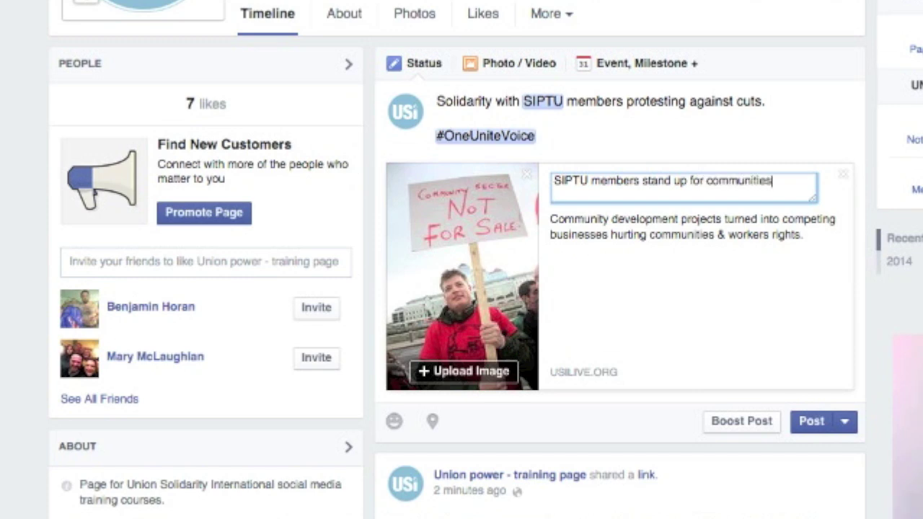
left_click(594, 220)
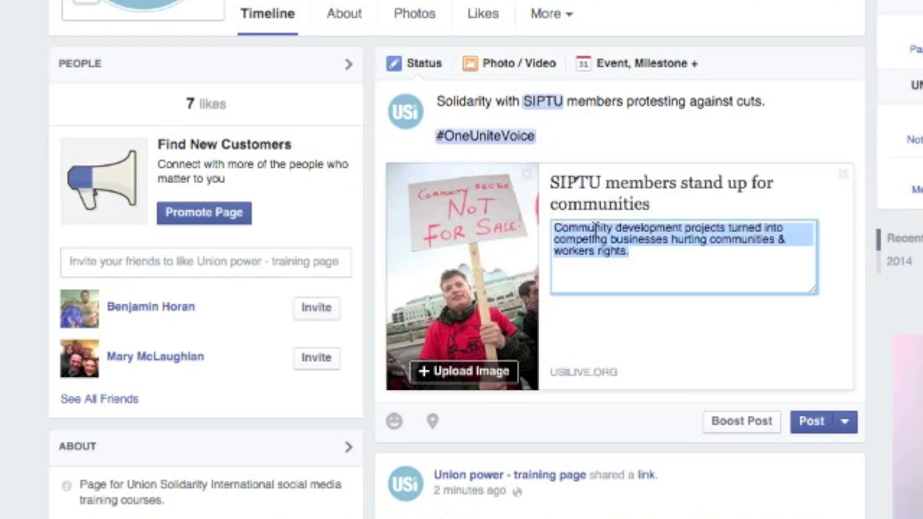
- Replace the preview description with the article paragraph about privatising community programmes
left_click(658, 254)
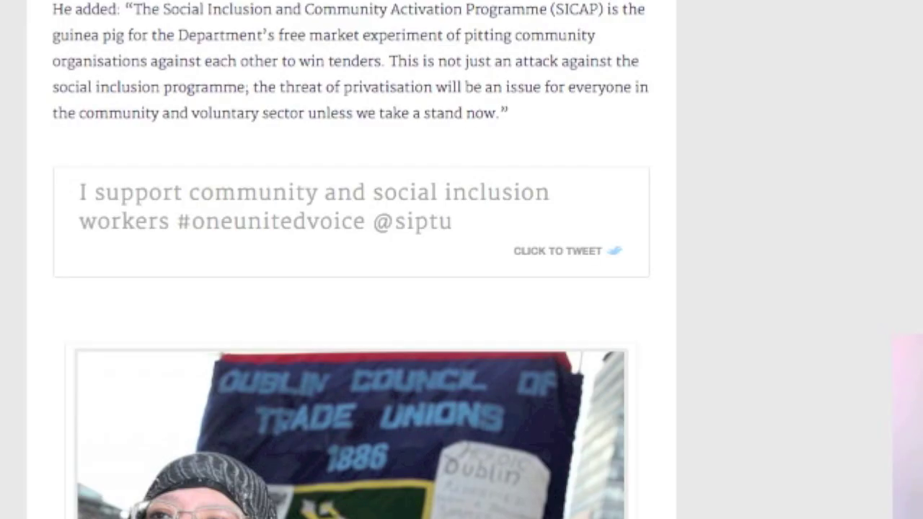
scroll(462, 260, "up", 20)
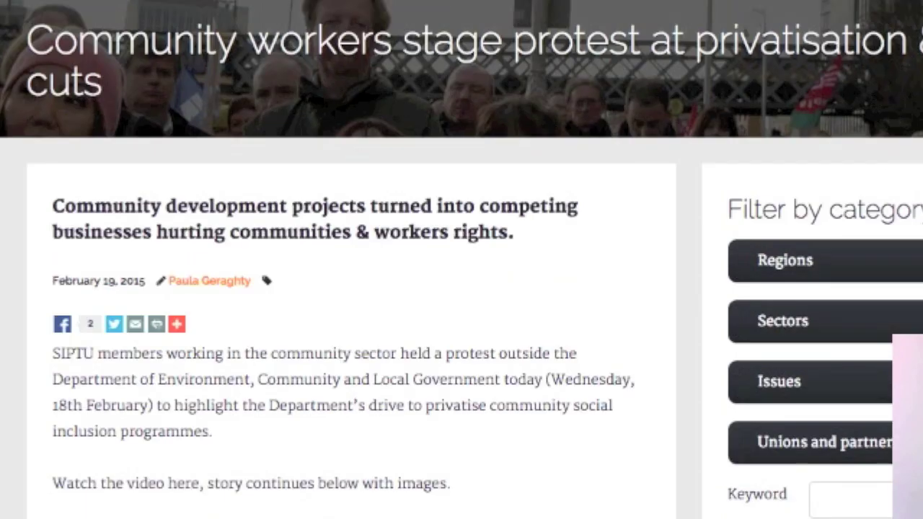
left_click_drag(221, 446, 14, 356)
key("super+c")
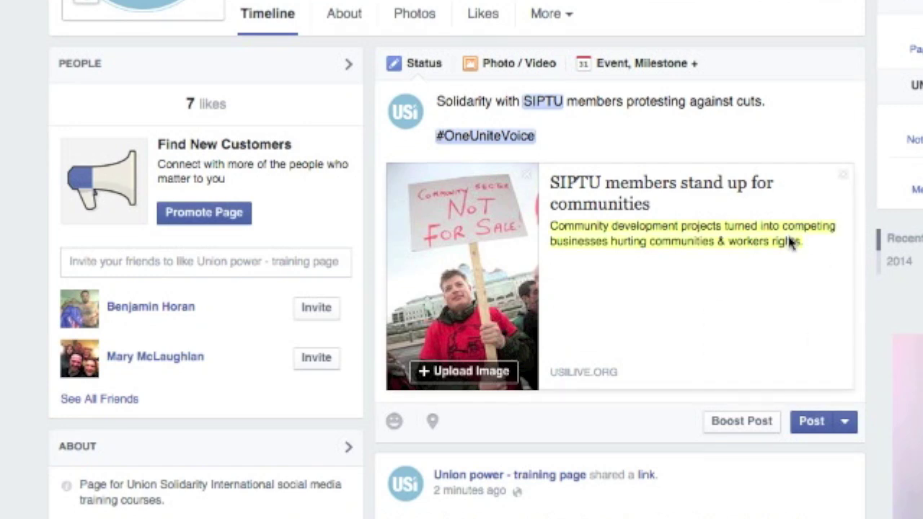
left_click(787, 243)
key("super+v")
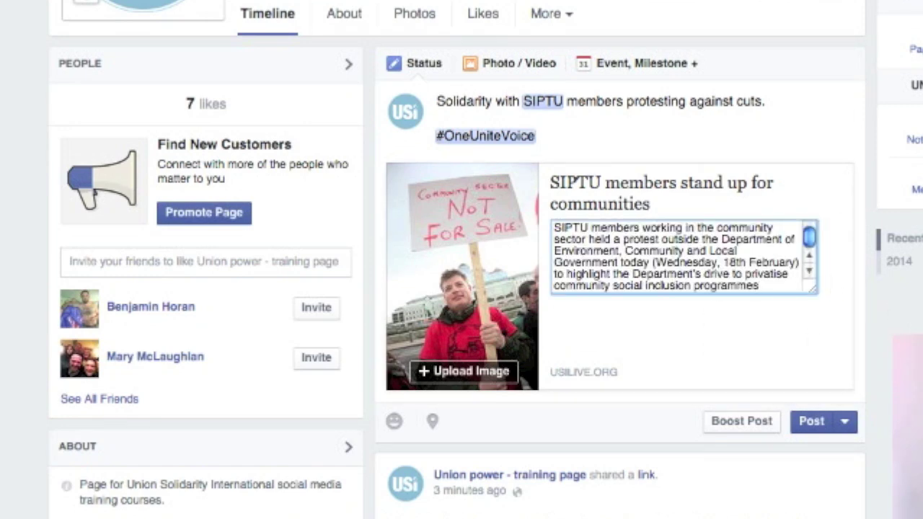
key("Tab")
scroll(620, 260, "down", 3)
scroll(620, 260, "up", 4)
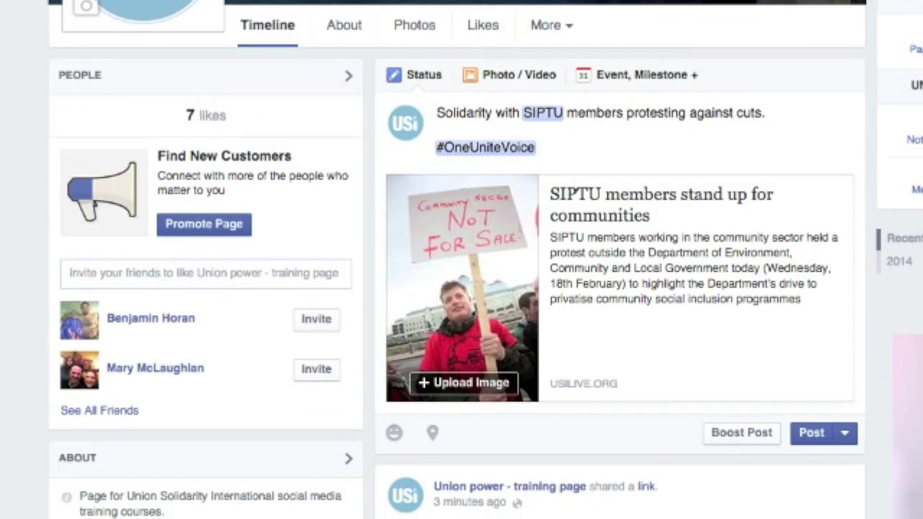
left_click(848, 444)
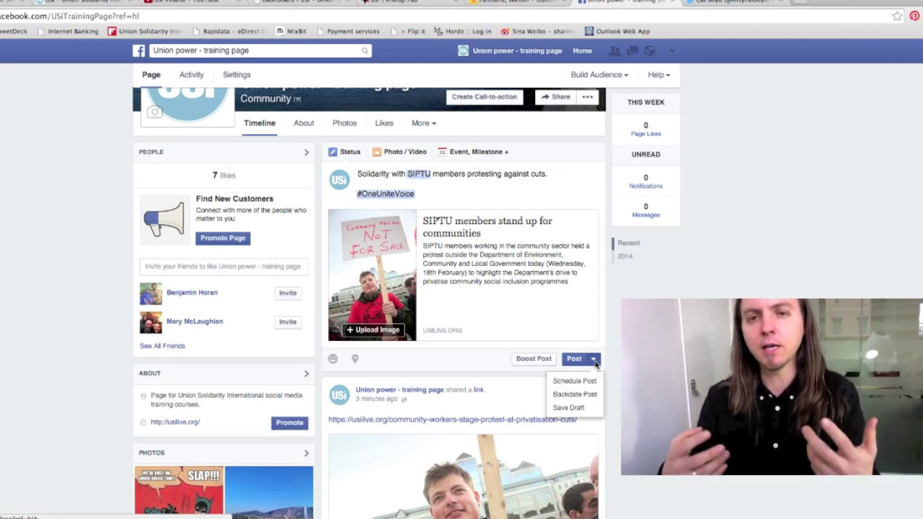
key("Escape")
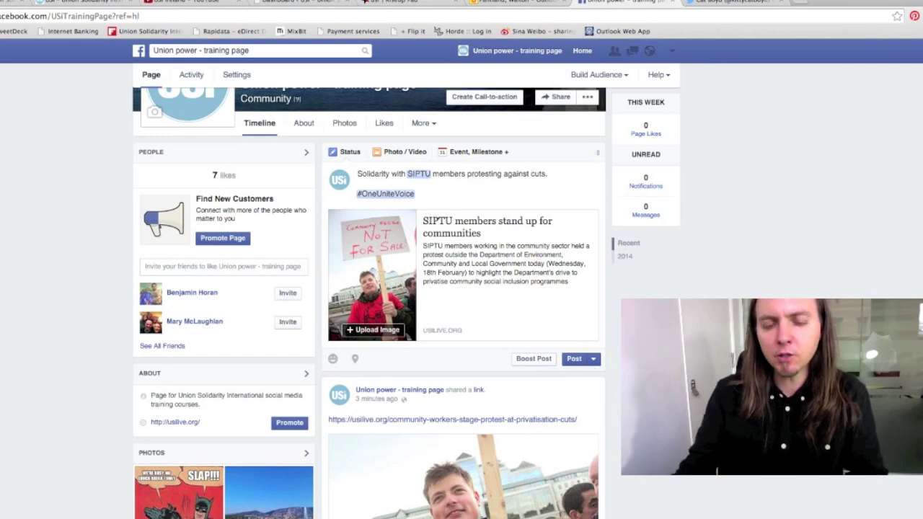
- Publish the SIPTU solidarity post to the training page timeline
left_click(575, 359)
scroll(462, 303, "down", 5)
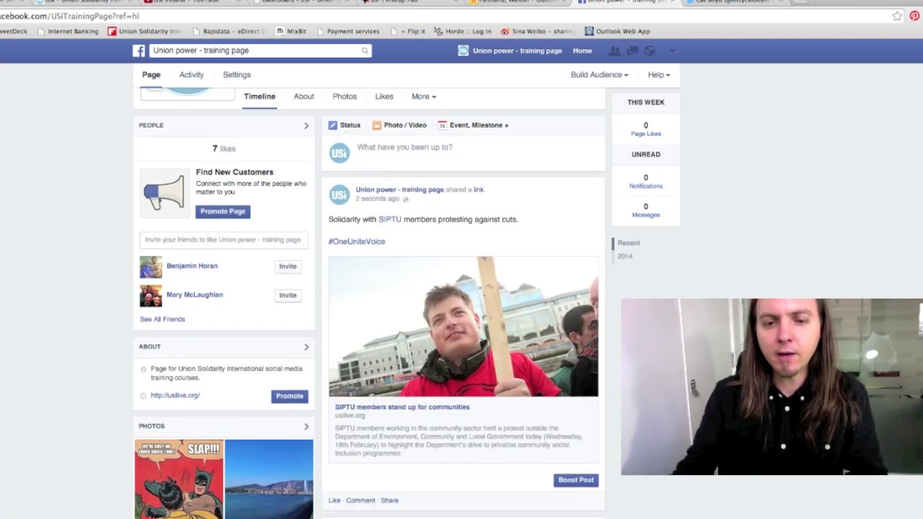
scroll(461, 303, "up", 3)
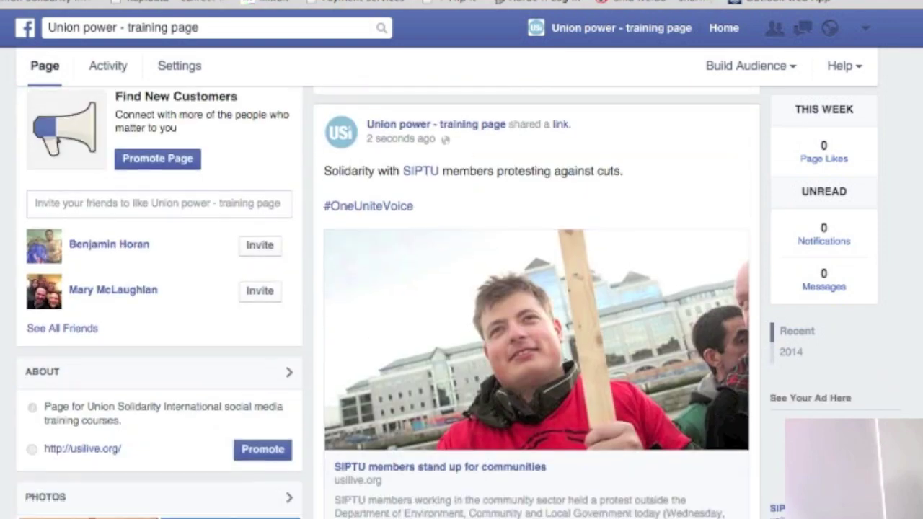
scroll(581, 487, "down", 5)
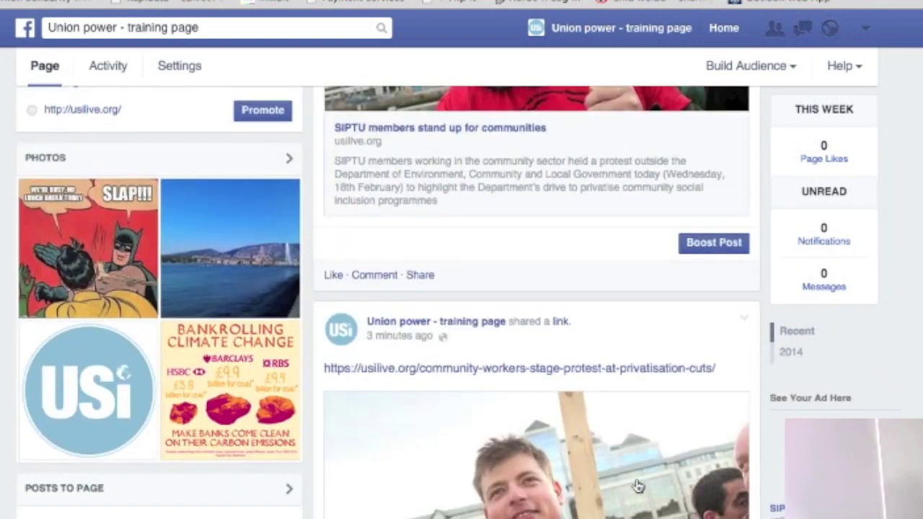
scroll(581, 487, "up", 6)
scroll(462, 303, "up", 1)
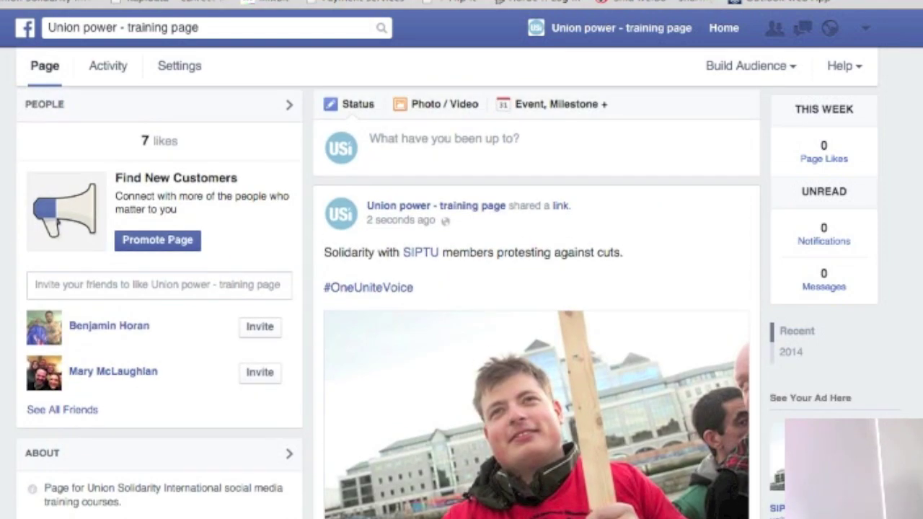
- Browse the posts tagged #OneUniteVoice
mouse_move(421, 256)
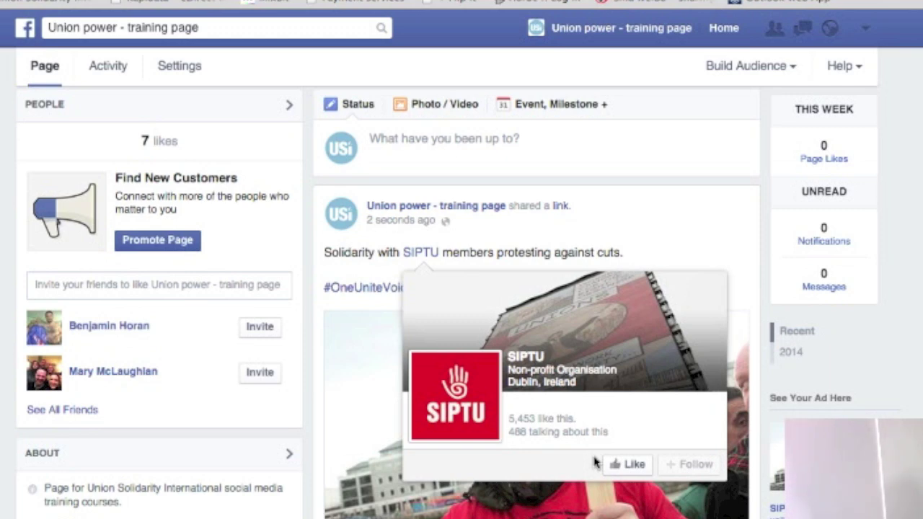
left_click(382, 288)
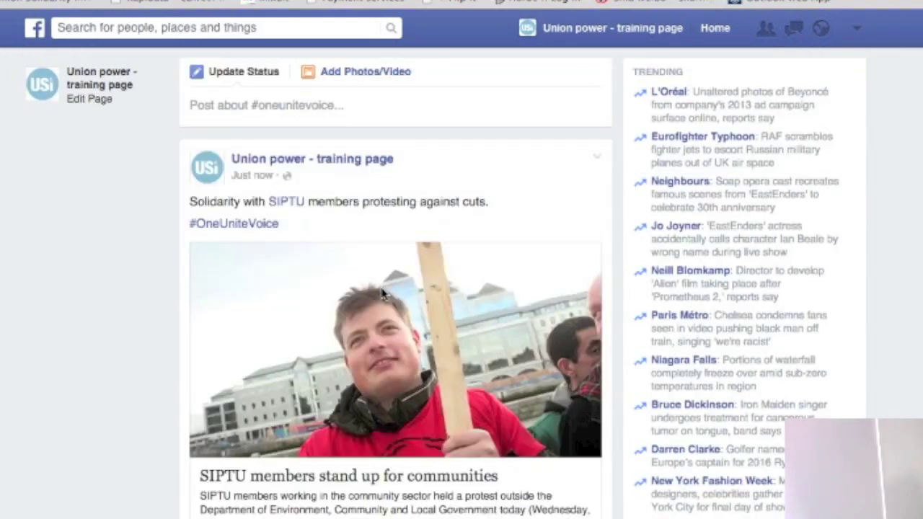
scroll(382, 292, "down", 5)
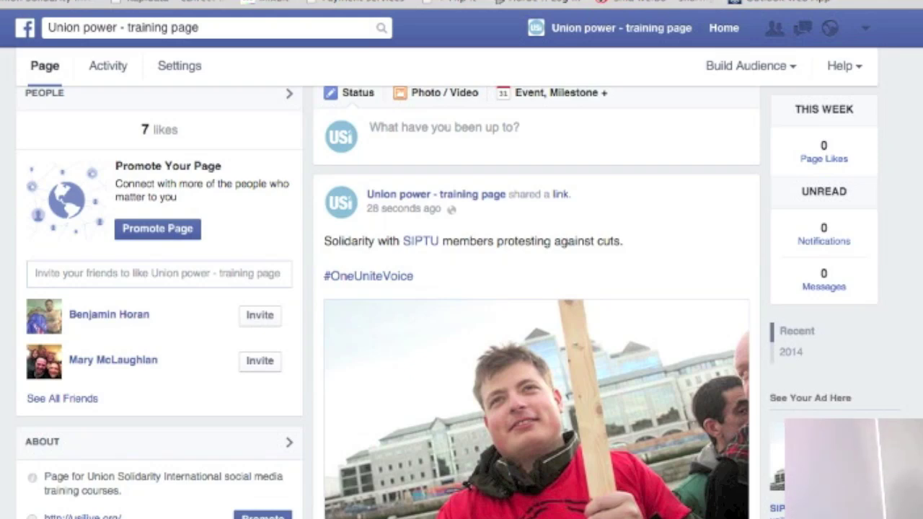
scroll(388, 302, "down", 3)
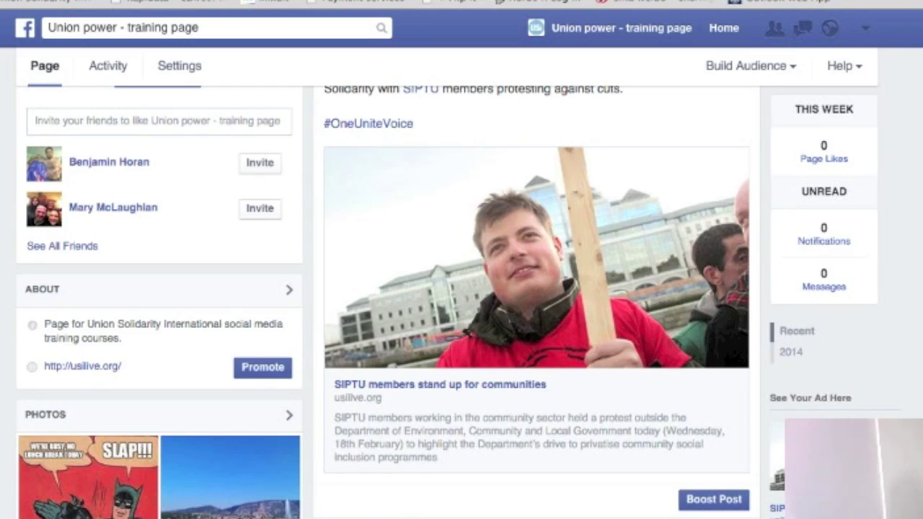
scroll(388, 302, "down", 1)
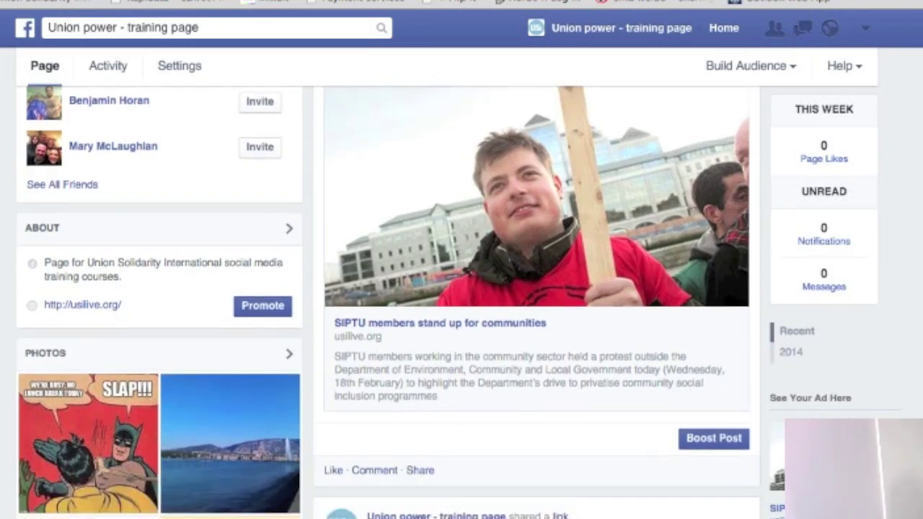
- Boost the post with its total budget changed from £13.00 to £5, then edit the audience
left_click(705, 442)
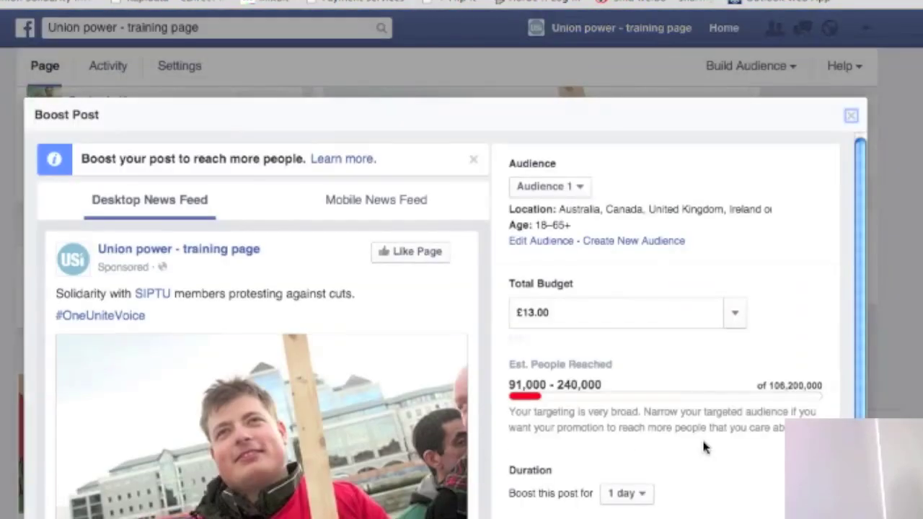
left_click(734, 313)
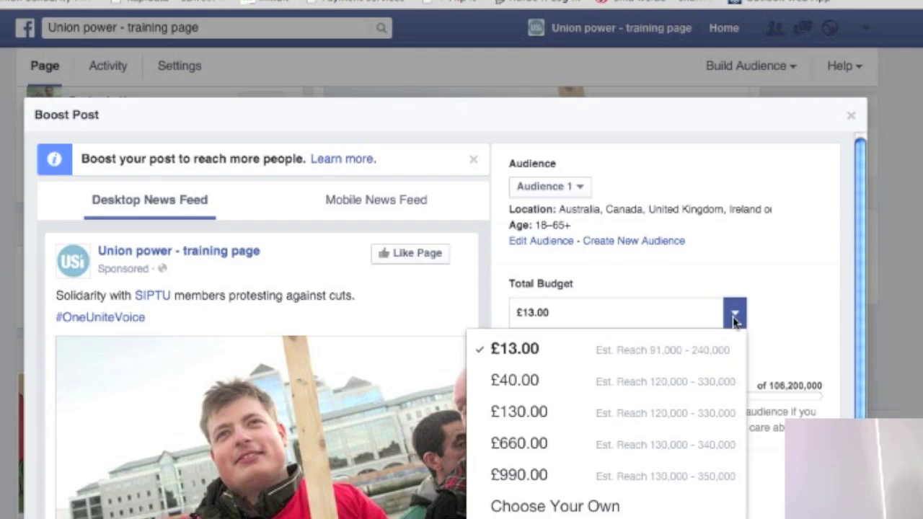
left_click(581, 316)
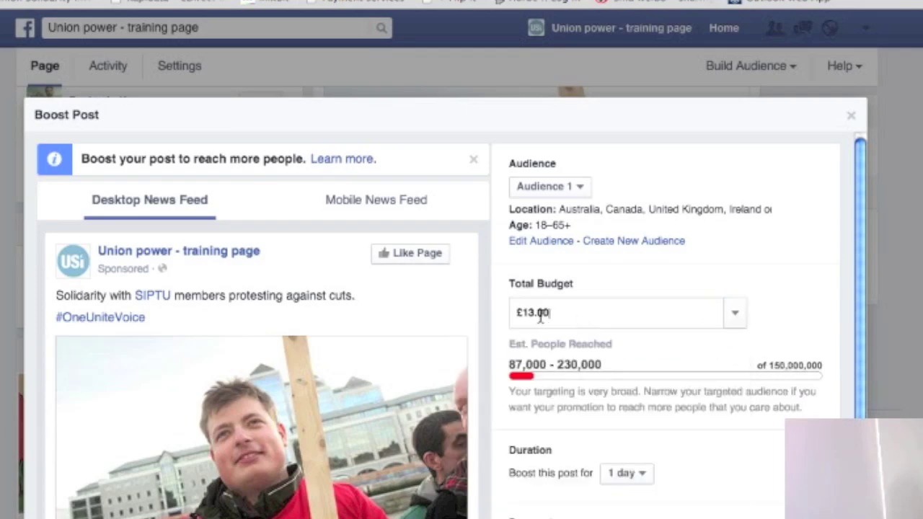
left_click_drag(524, 318, 642, 314)
type("5")
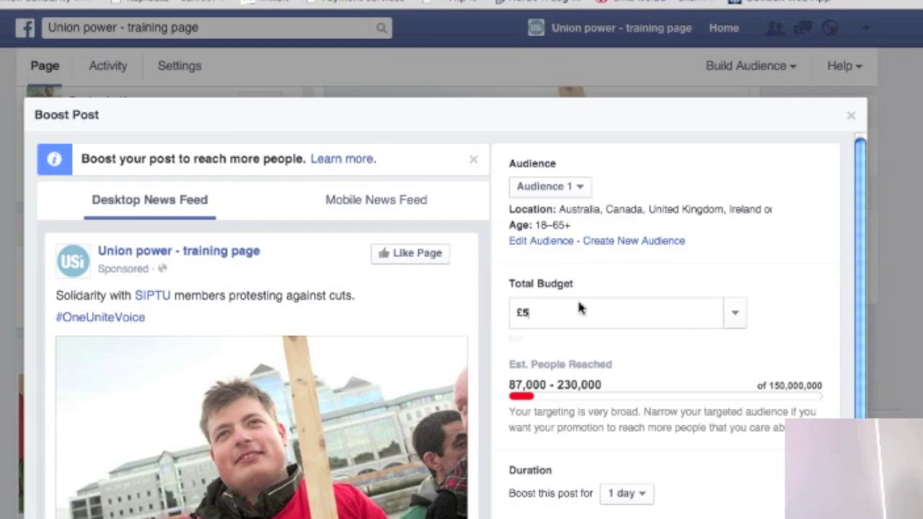
left_click(517, 242)
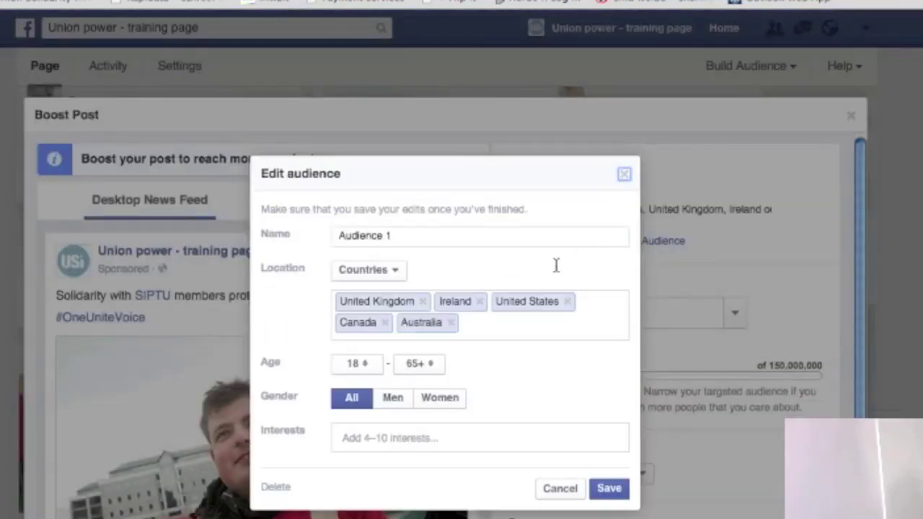
- Remove United Kingdom, United States, Australia and Canada, saving an Ireland-only audience
left_click(422, 302)
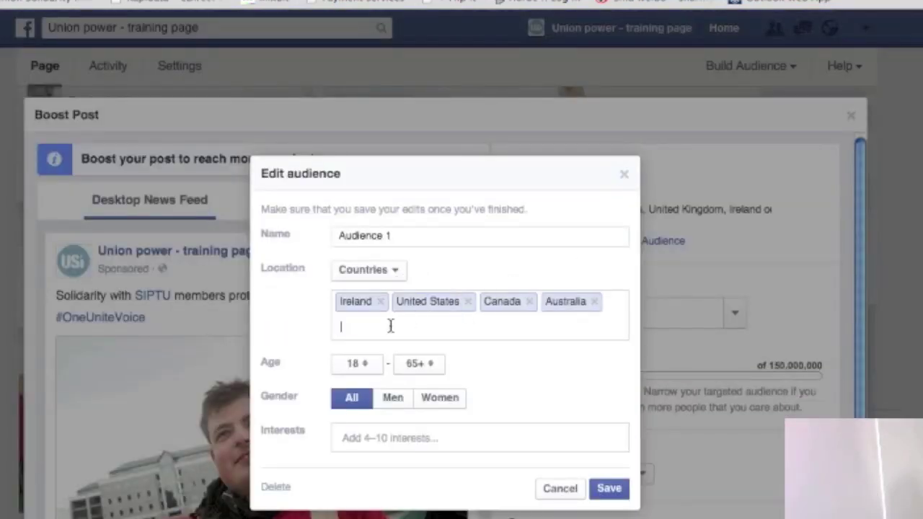
left_click(468, 303)
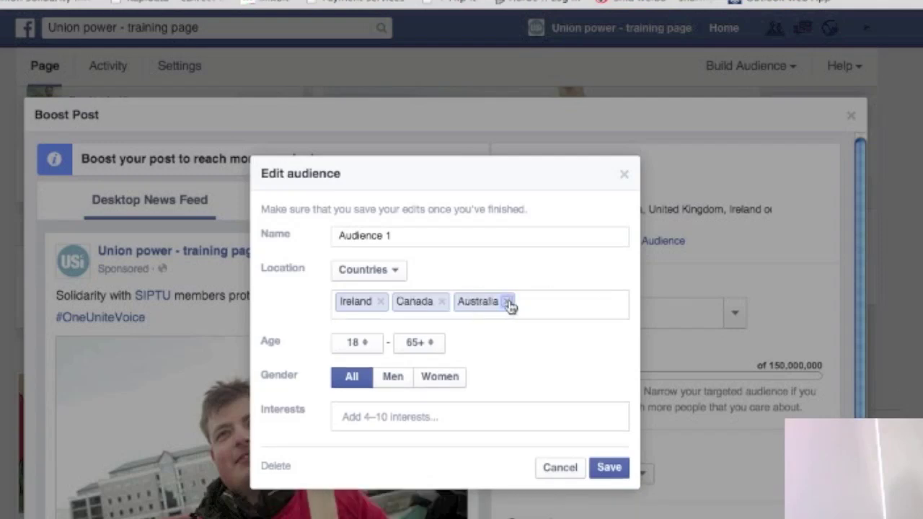
left_click(509, 302)
left_click(442, 302)
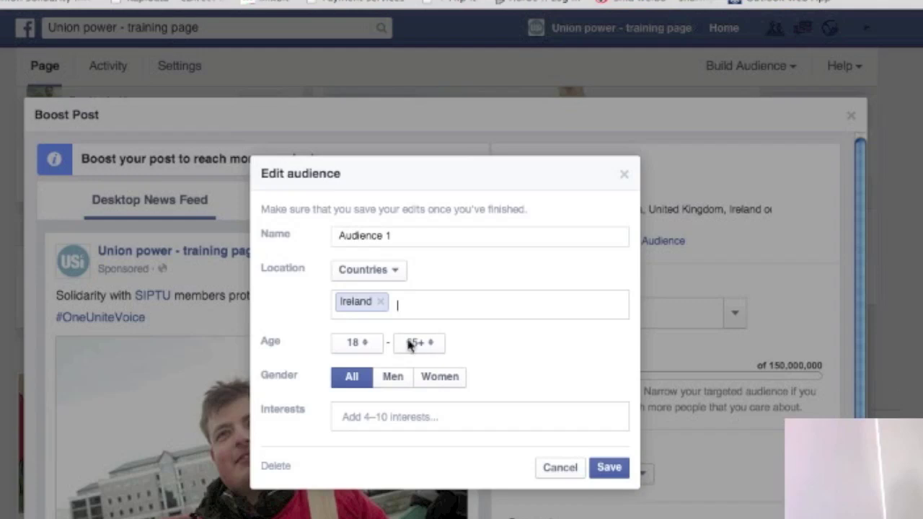
left_click(609, 469)
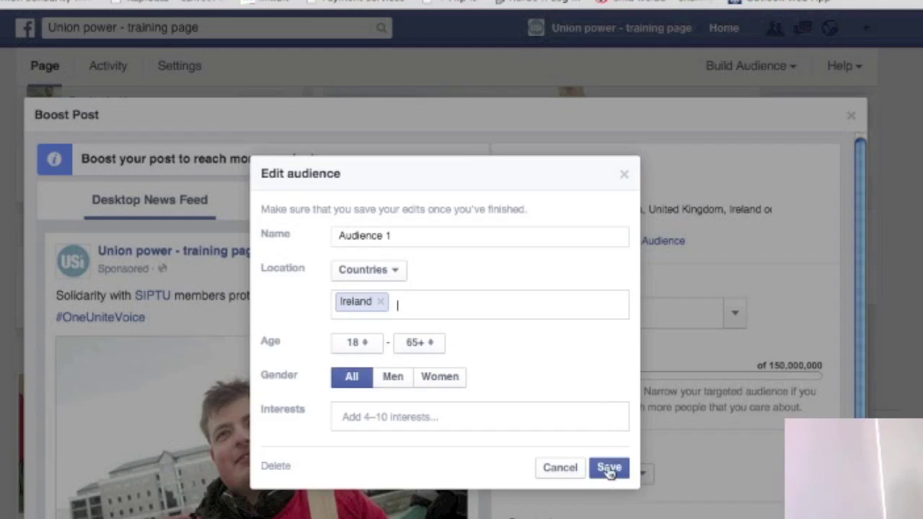